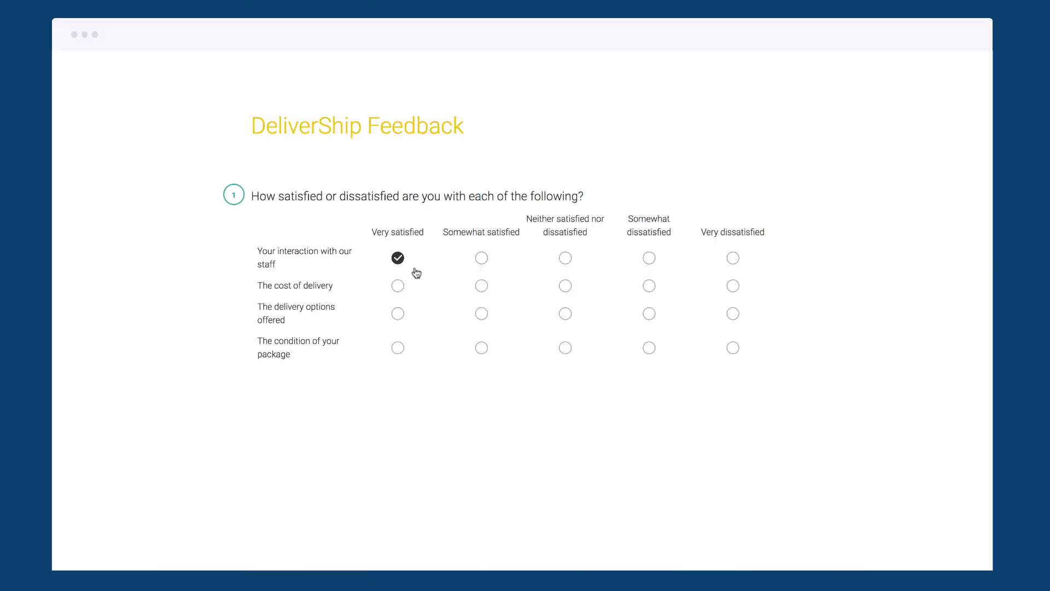
# Rate delivery cost and delivery options Somewhat satisfied, and package condition Very satisfied.
pyautogui.click(481, 287)
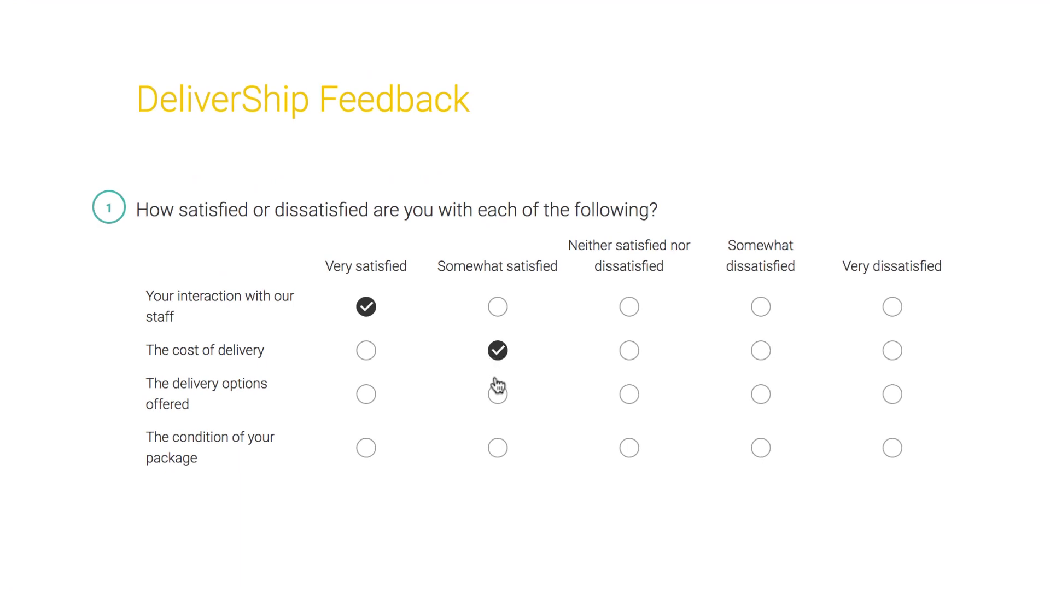
pyautogui.click(497, 397)
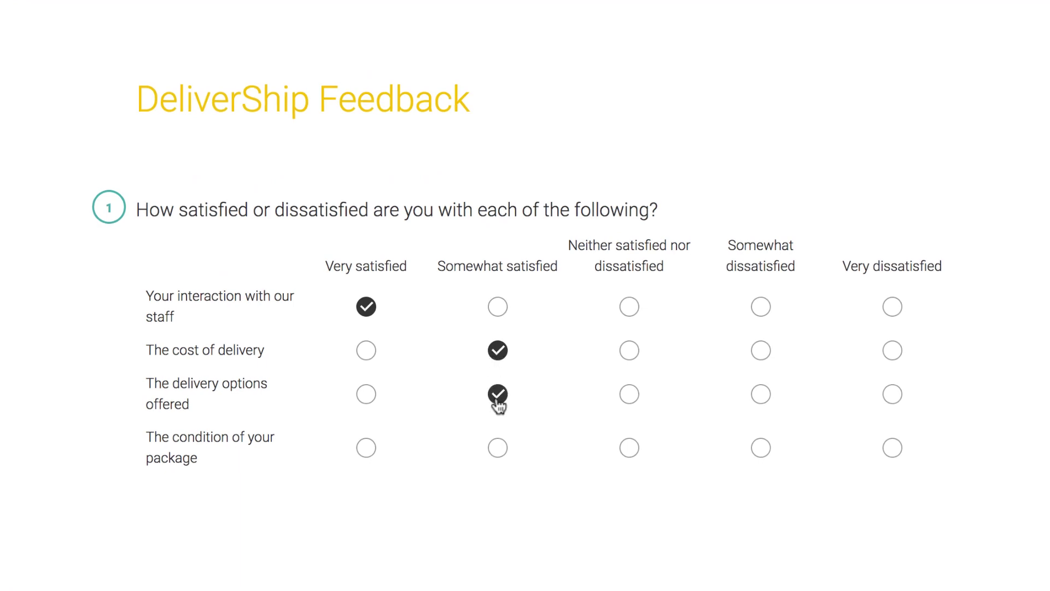
pyautogui.click(363, 452)
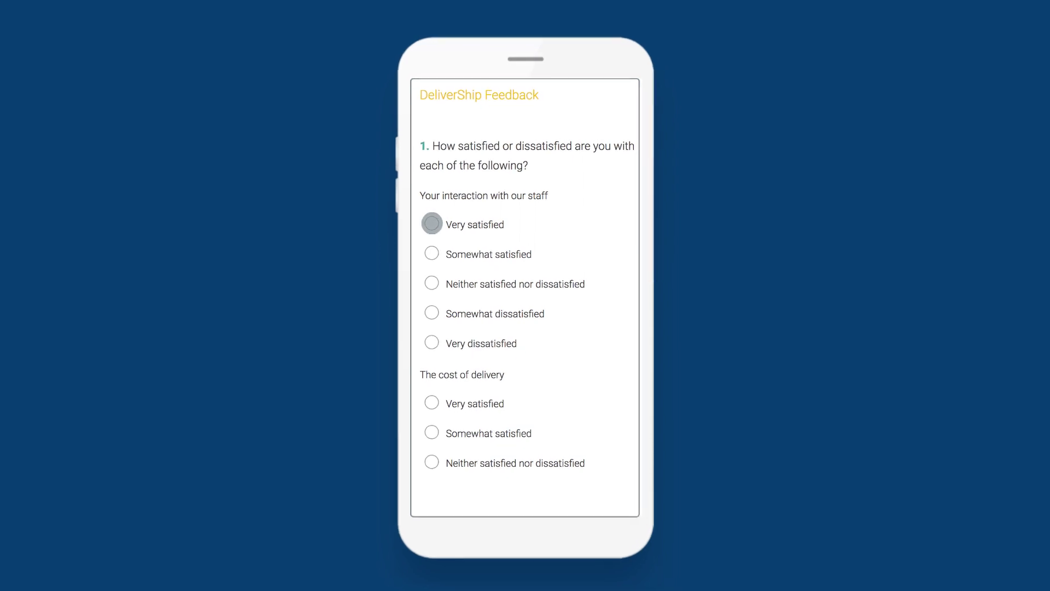
# In the mobile preview, mark staff interaction and cost of delivery as Very satisfied.
pyautogui.click(432, 223)
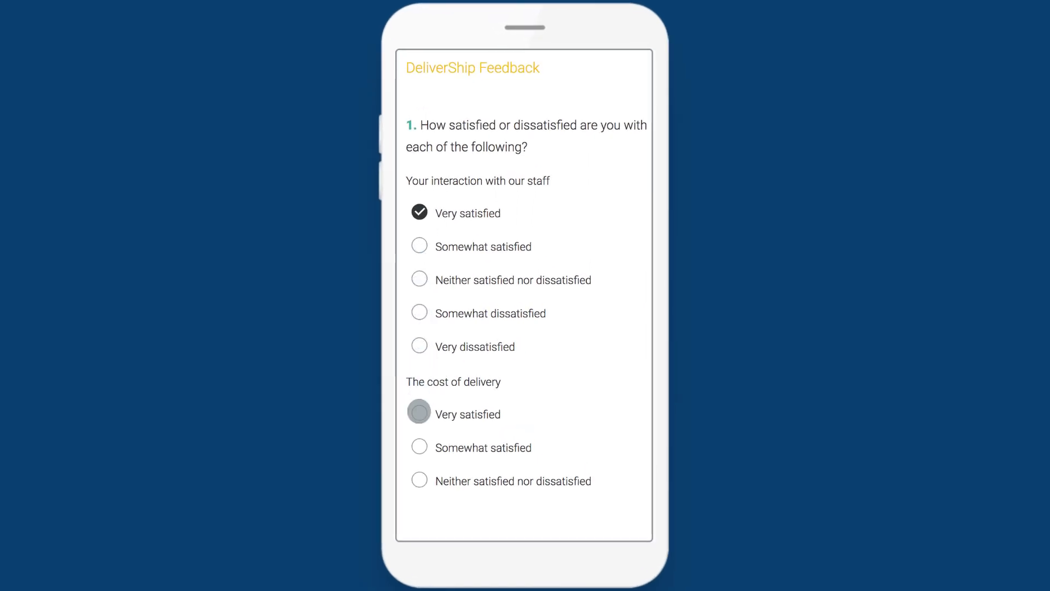
pyautogui.click(419, 412)
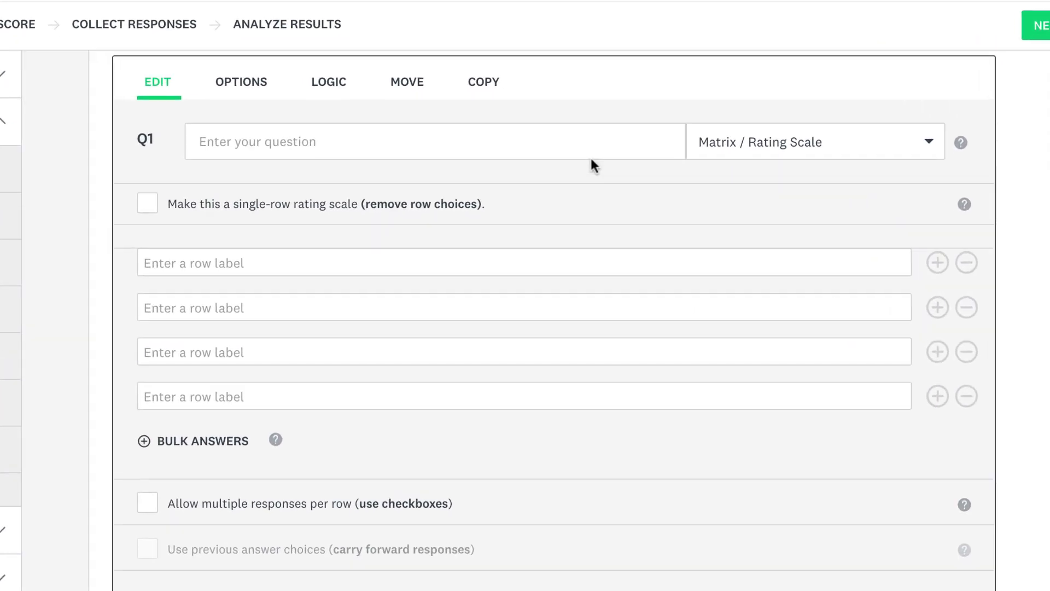
# Set Q1's wording to 'How satisfied or dissatisfied are you with each of the following?'.
pyautogui.click(648, 192)
pyautogui.write('How satisfied or dissatisfied are')
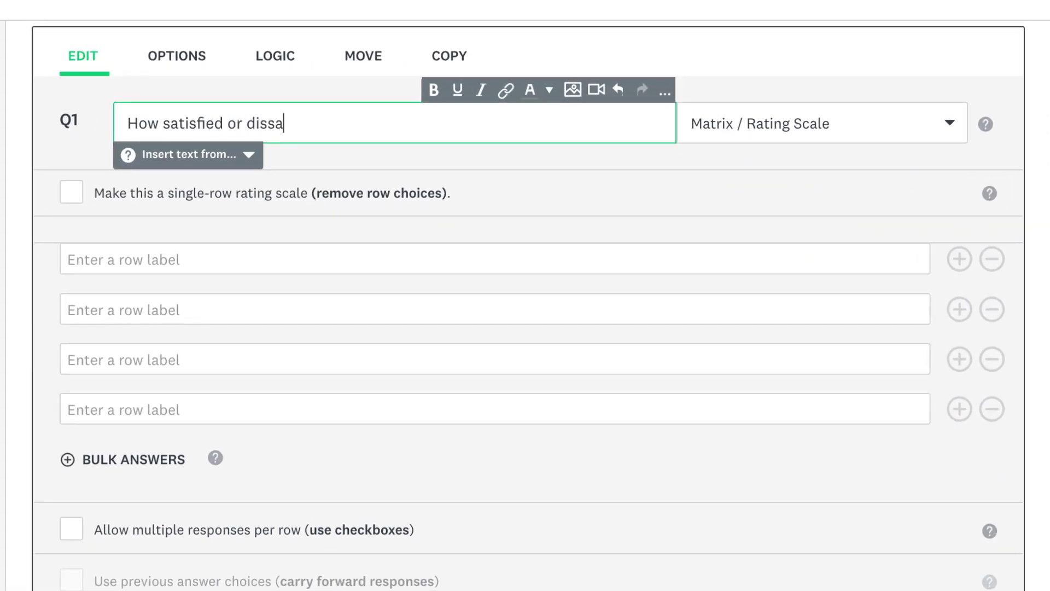
pyautogui.write(' you with each of the following?')
pyautogui.click(569, 165)
# Enter rows: Your interaction with our staff, The cost of delivery, The delivery options offered, The condition of your package.
pyautogui.scroll(-2, 589, 209)
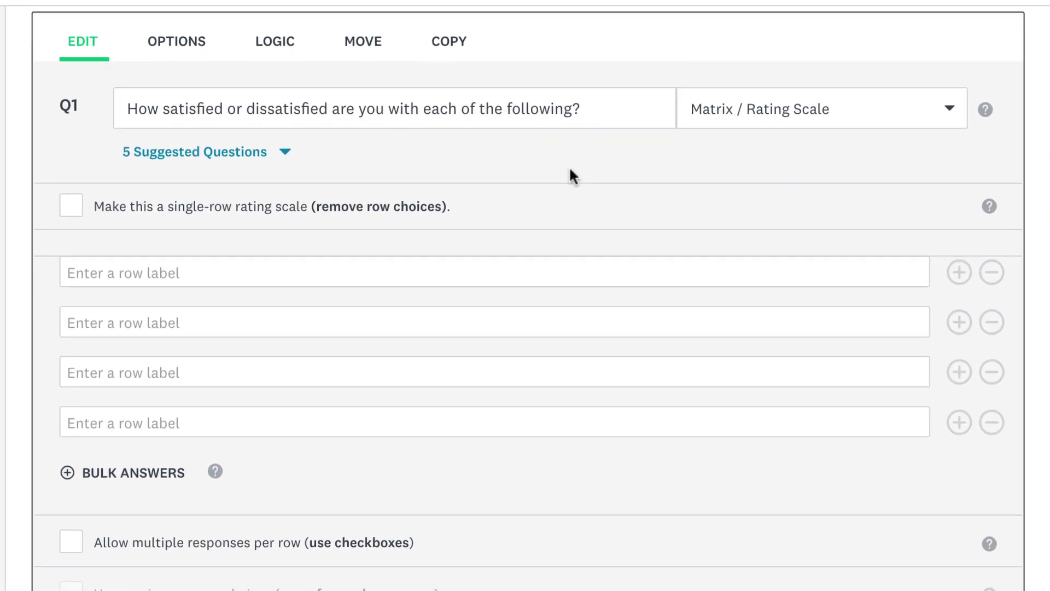
pyautogui.click(589, 210)
pyautogui.write('Your interaction with our staf')
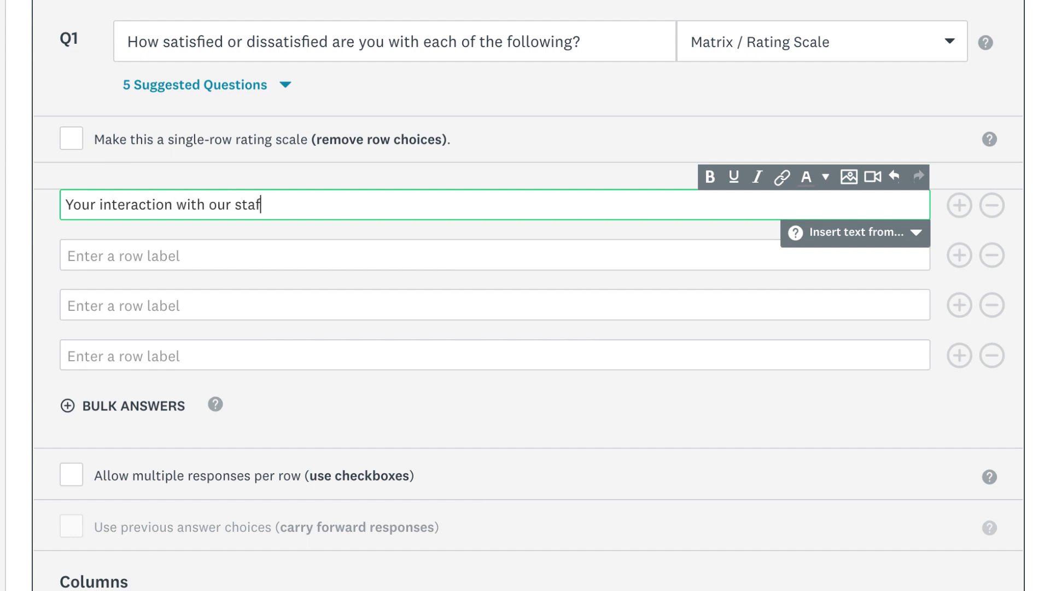
pyautogui.write('f')
pyautogui.click(586, 259)
pyautogui.write('The cost of delivery')
pyautogui.press('Tab')
pyautogui.write('The delivery options offered')
pyautogui.press('Tab')
pyautogui.write('The condition of your pa')
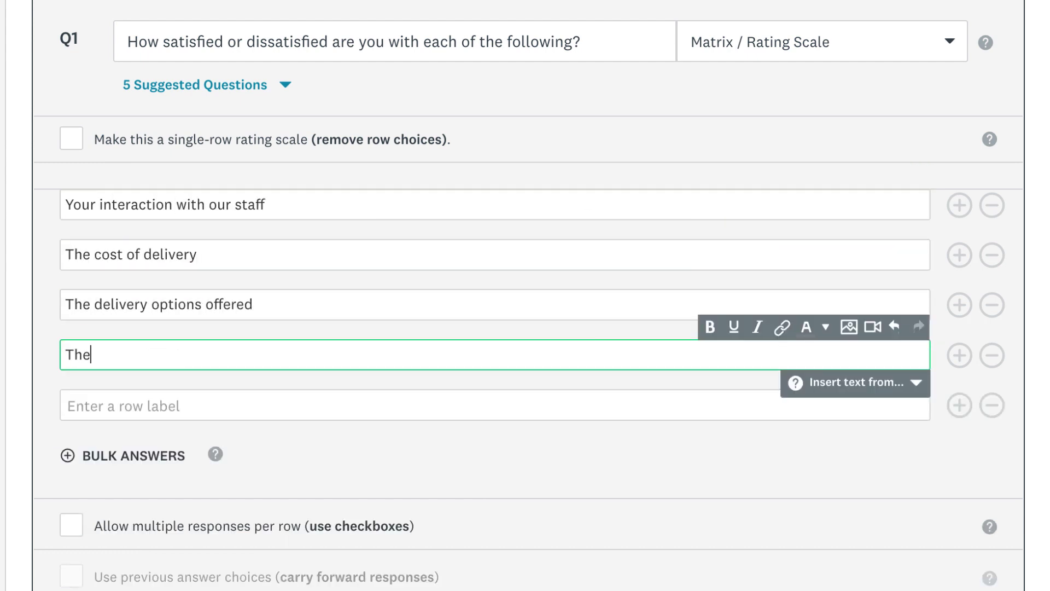
pyautogui.write('ckage')
pyautogui.click(993, 406)
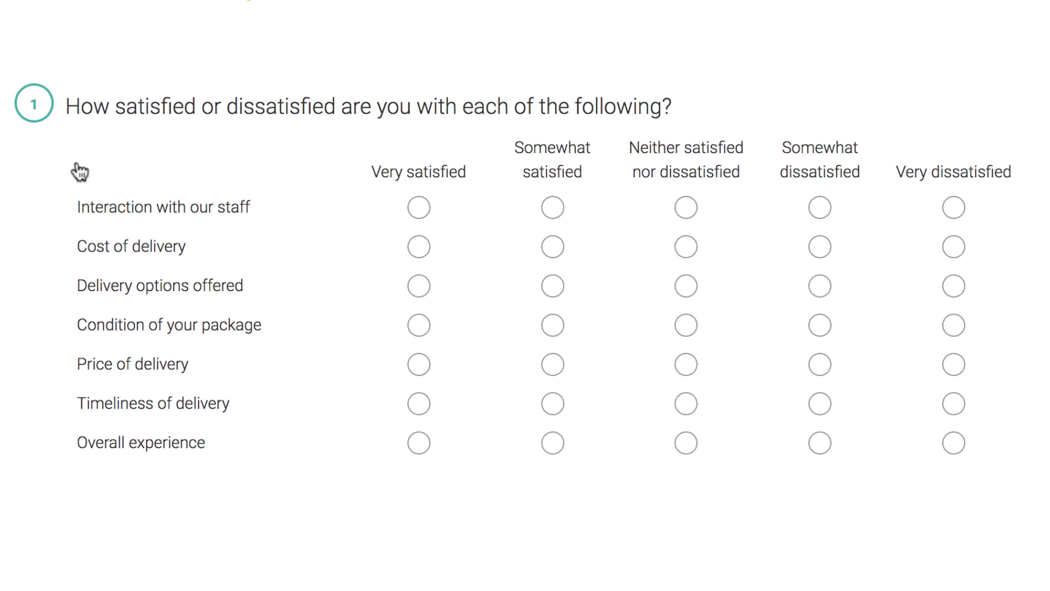
# Mark Somewhat satisfied for all seven rows, from Interaction with our staff to Overall experience.
pyautogui.click(551, 211)
pyautogui.click(552, 248)
pyautogui.click(552, 287)
pyautogui.click(554, 327)
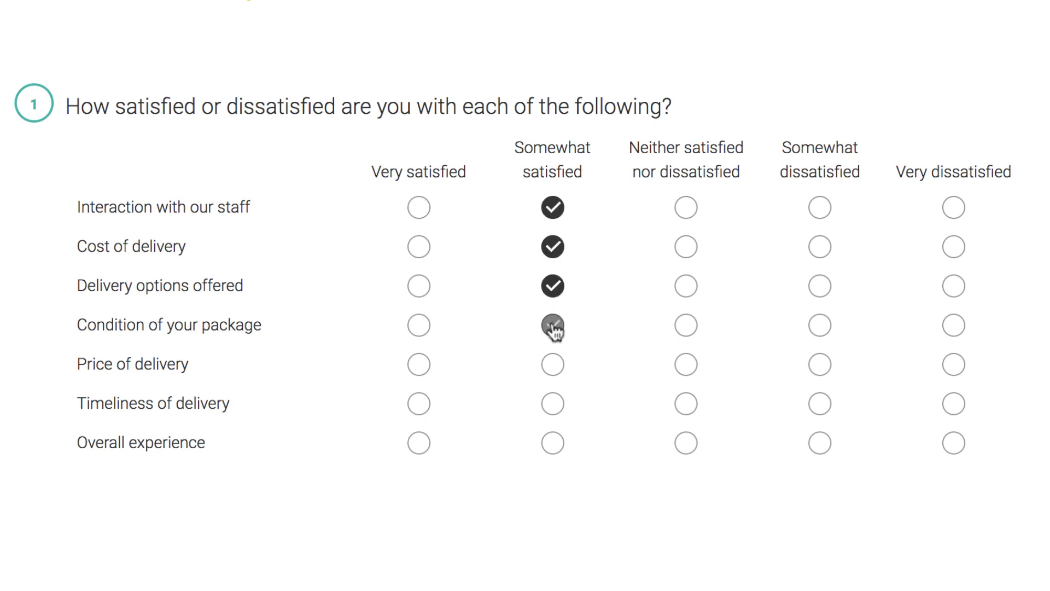
pyautogui.click(555, 364)
pyautogui.click(554, 412)
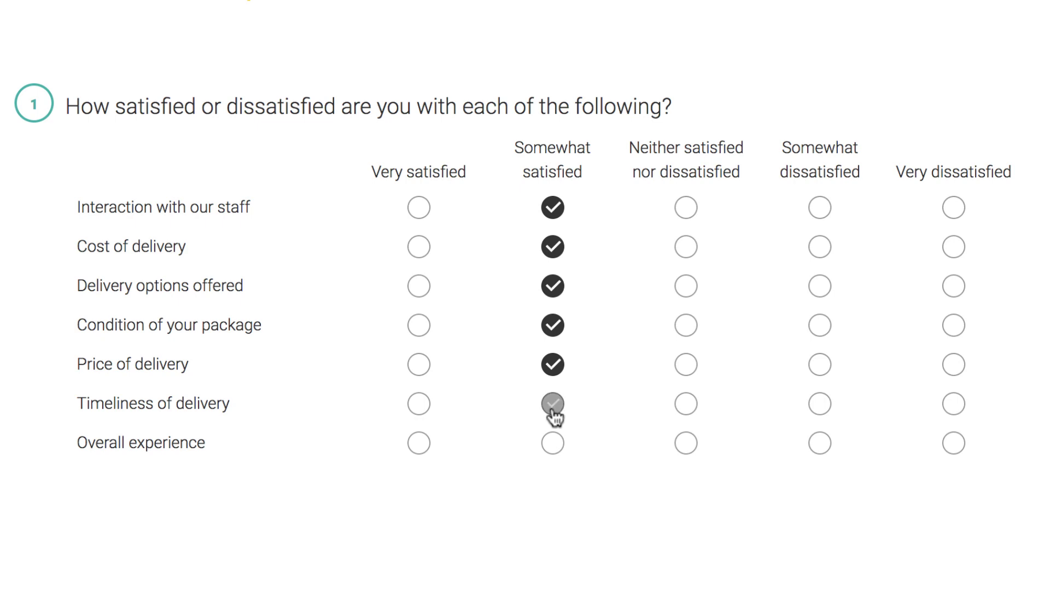
pyautogui.click(554, 444)
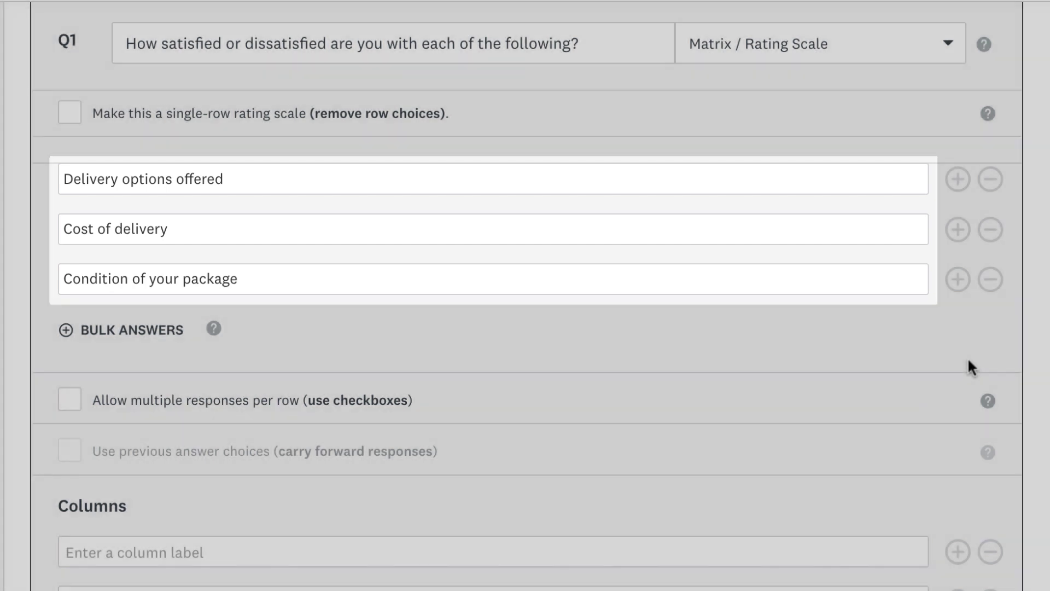
# Label the first three columns Very satisfied, Satisfied, and Neither satisfied nor dissatisfied.
pyautogui.scroll(-6, 967, 357)
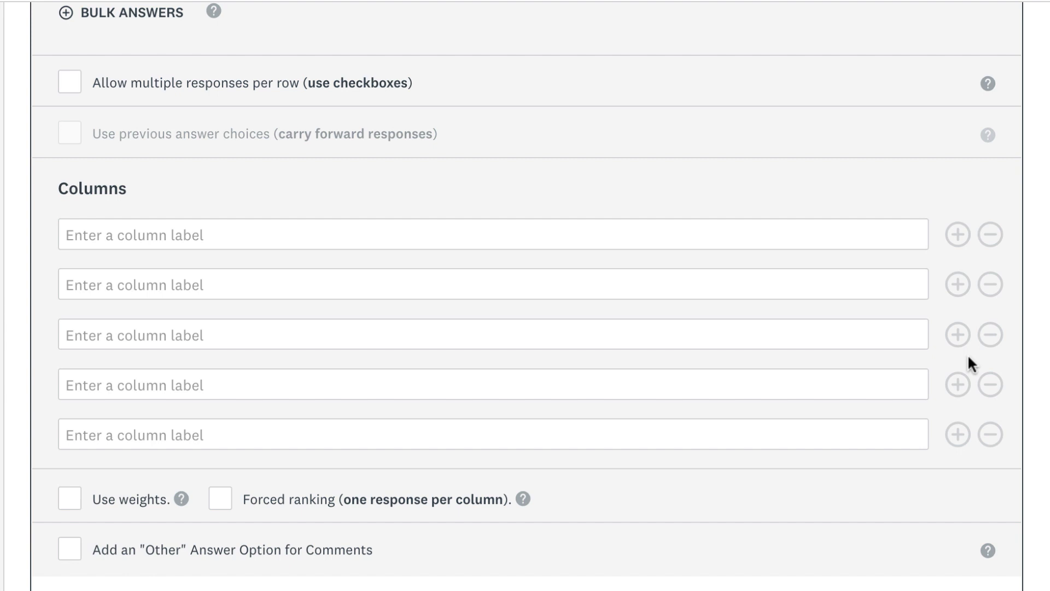
pyautogui.click(850, 239)
pyautogui.write('Very satisfie')
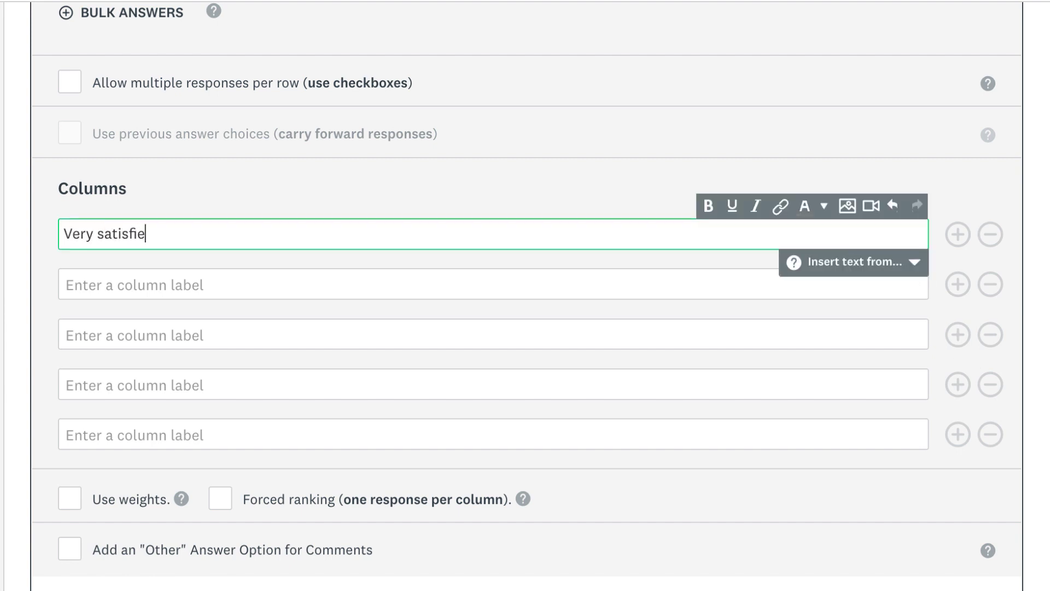
pyautogui.write('d')
pyautogui.press('Tab')
pyautogui.write('Satisfied')
pyautogui.press('Tab')
pyautogui.write('Neither satisfied nor dissatisfied')
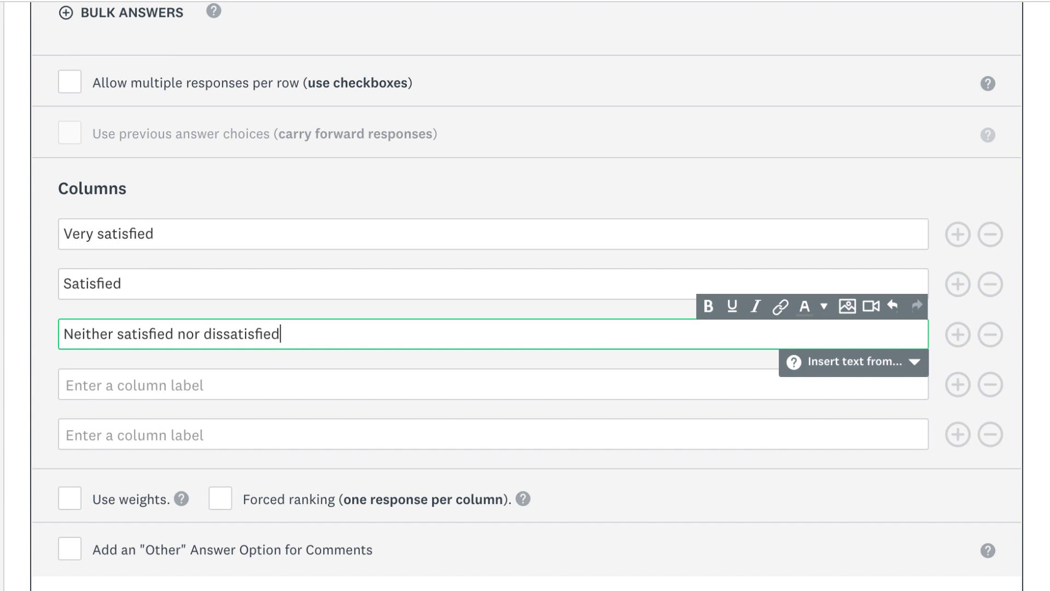
# Label the last columns Dissatisfied and Very dissatisfied, then retype the third label.
pyautogui.press('Tab')
pyautogui.write('Dissatisfied')
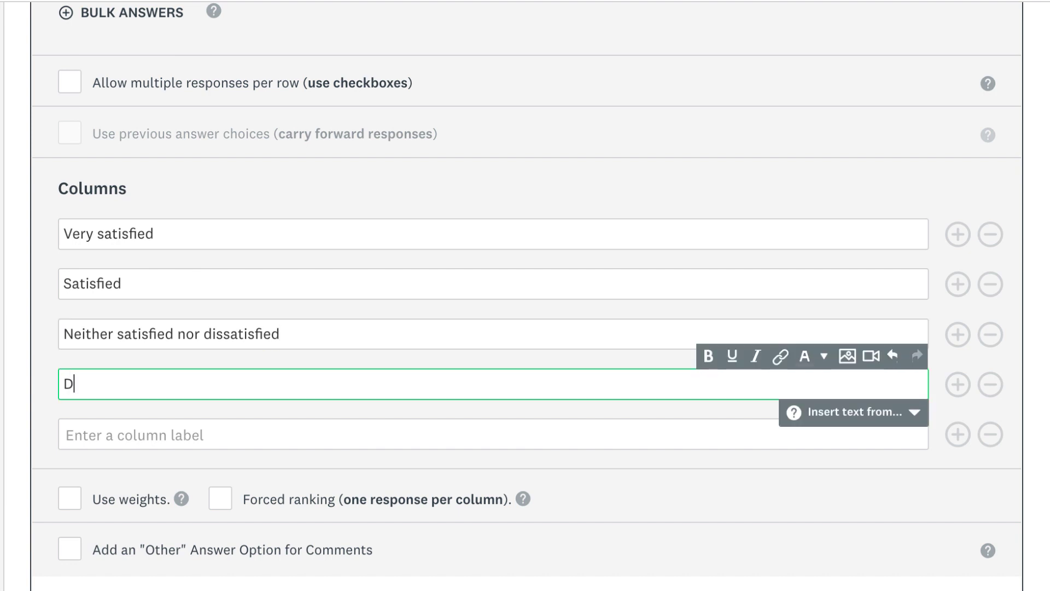
pyautogui.press('Tab')
pyautogui.write('Very dissatisfied')
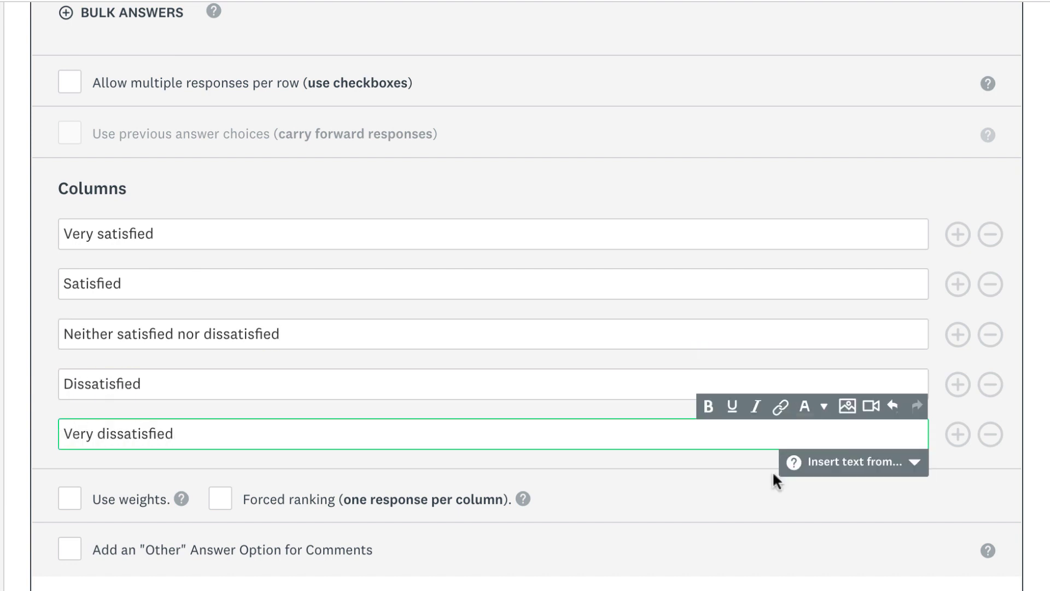
pyautogui.click(773, 474)
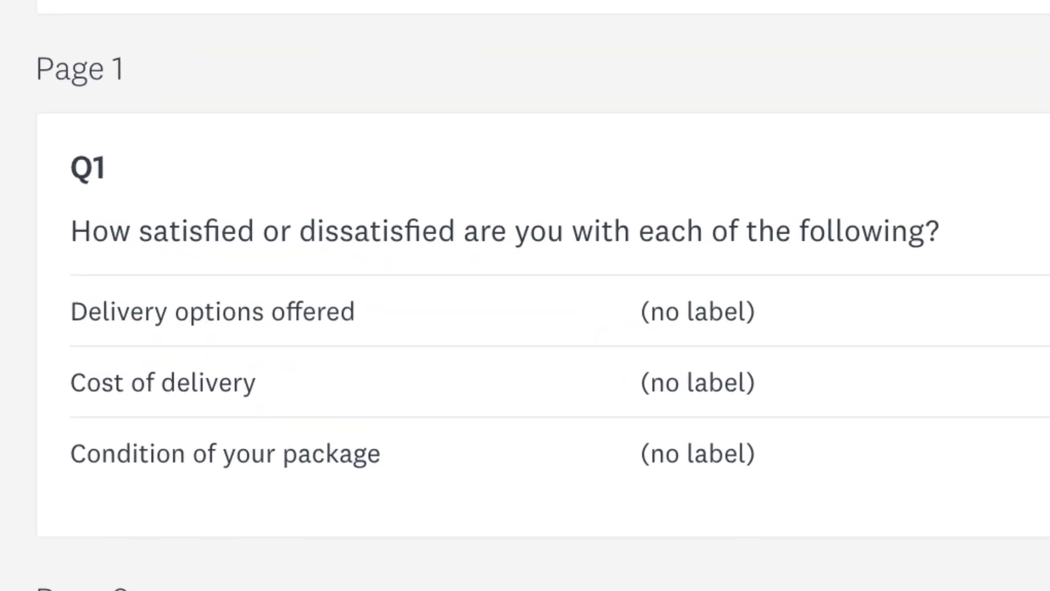
pyautogui.write('Neither s')
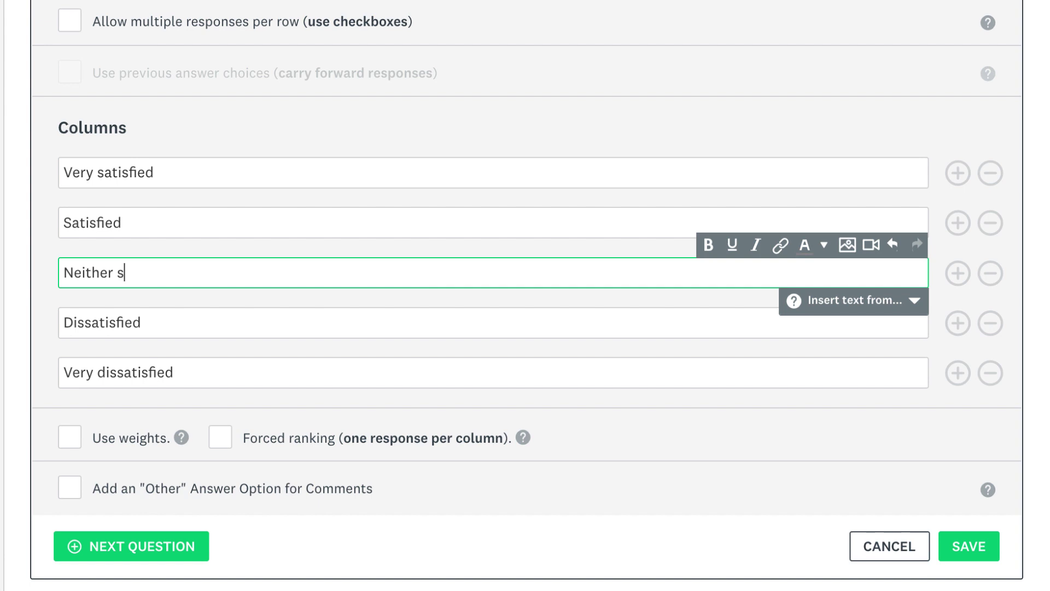
pyautogui.write('atisfied nor dissatisfied')
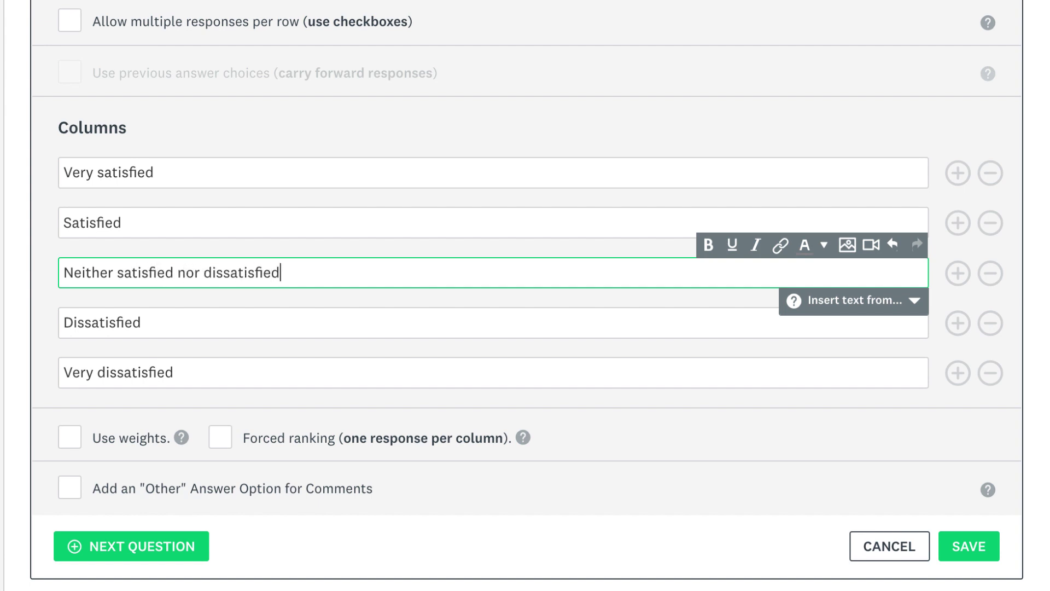
# Enable weighted column scoring, add an N/A column, and turn on forced ranking (one response per column).
pyautogui.click(39, 456)
pyautogui.click(71, 444)
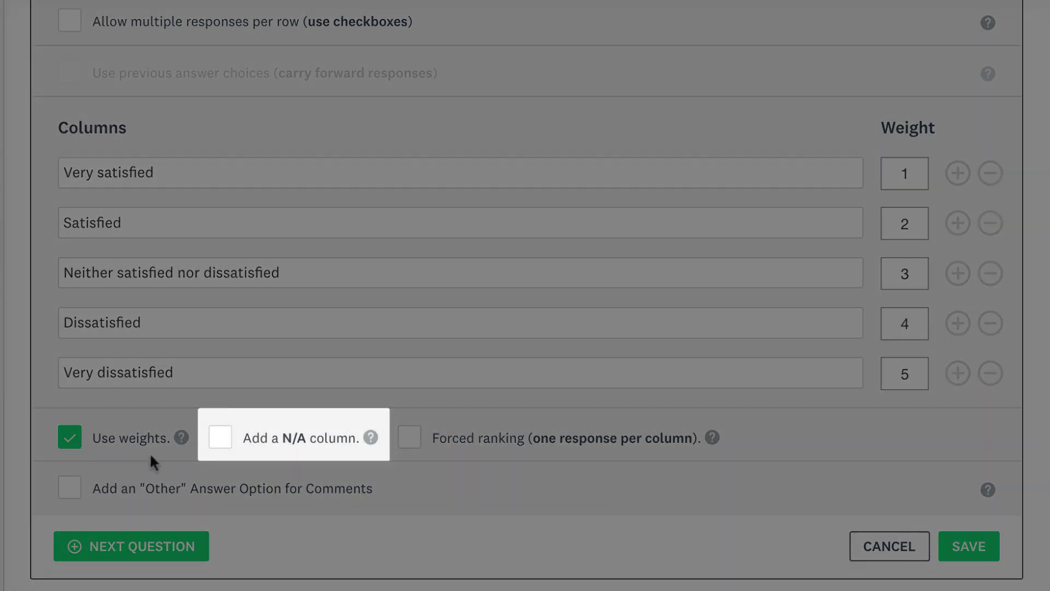
pyautogui.click(221, 444)
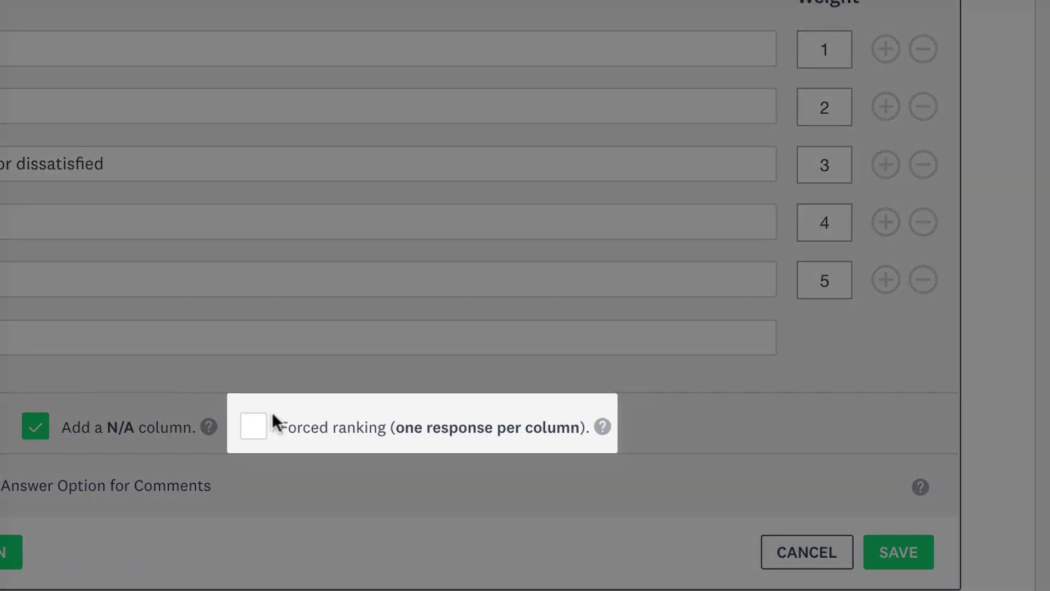
pyautogui.click(263, 431)
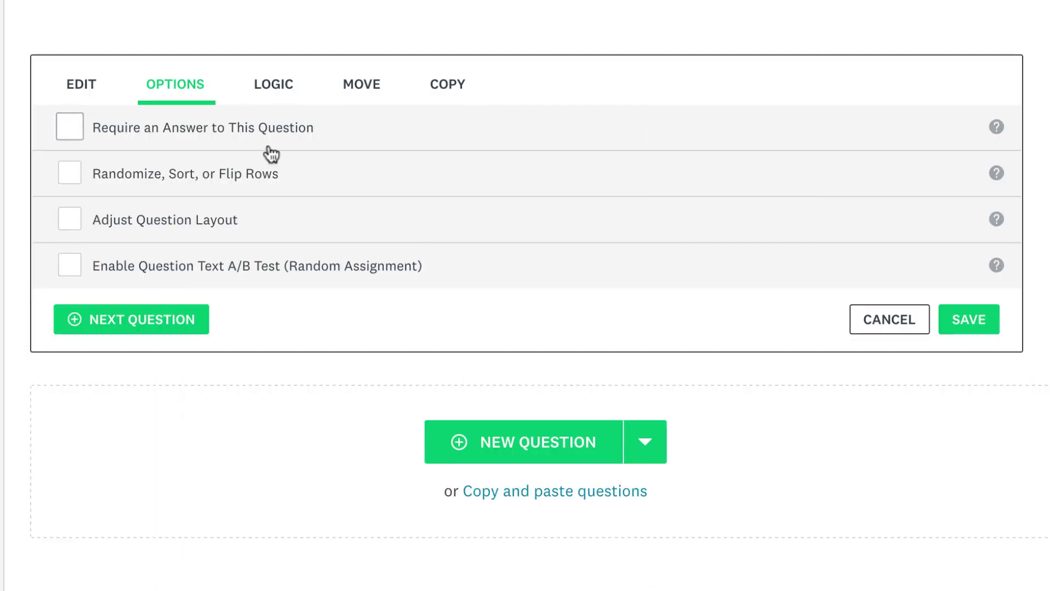
# Turn on custom question layout with label width set to 40% of Question.
pyautogui.click(278, 229)
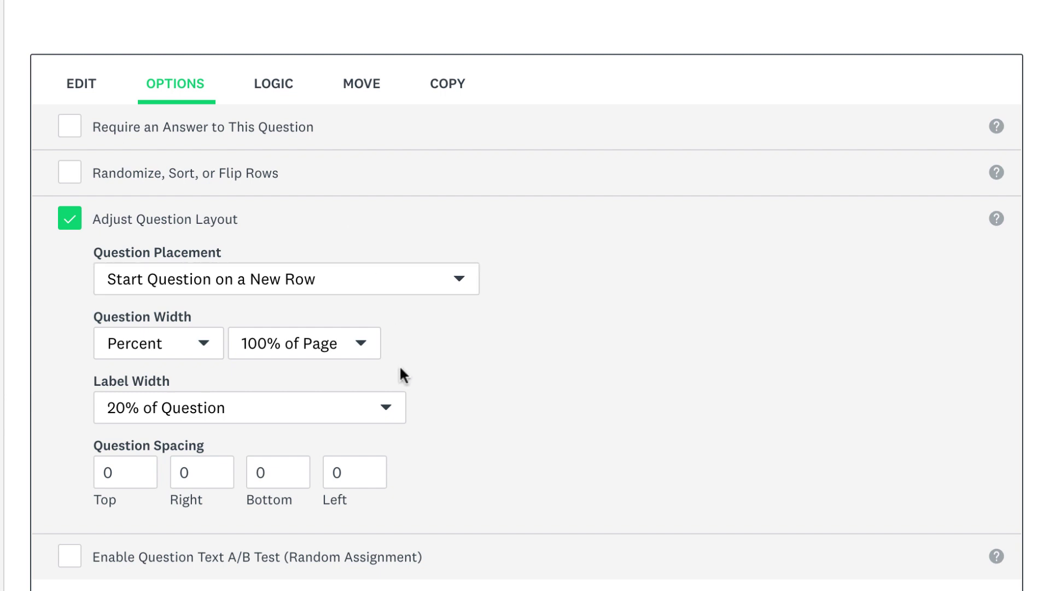
pyautogui.click(386, 405)
pyautogui.click(383, 439)
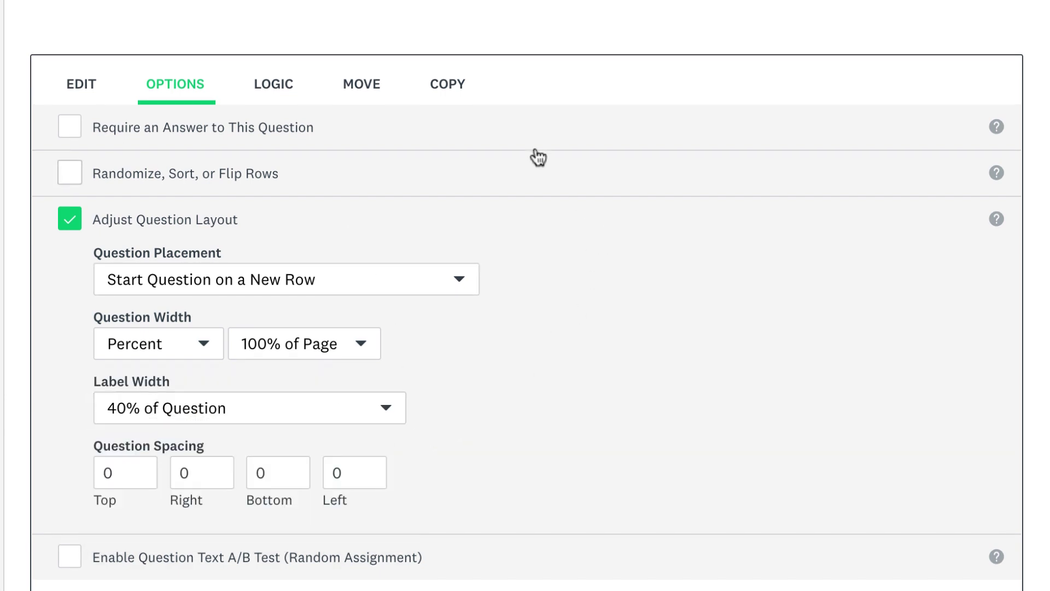
# Make Q1 required, with respondents answering all rows.
pyautogui.click(262, 130)
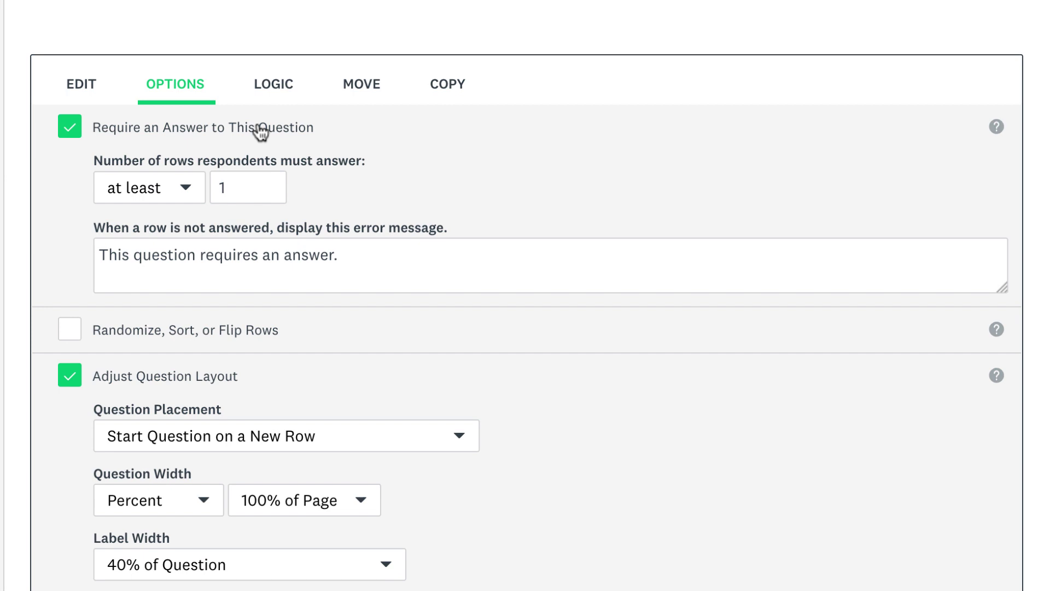
pyautogui.click(188, 185)
pyautogui.click(164, 247)
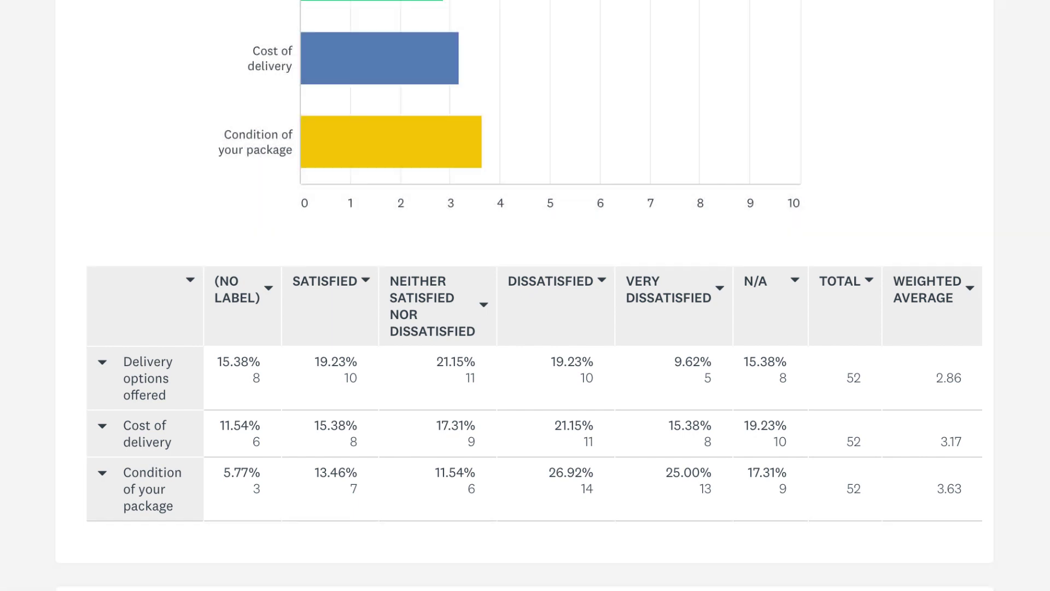
# Edit the (NO LABEL) results column's label, typing 'Very satisfied' into the first field.
pyautogui.click(270, 291)
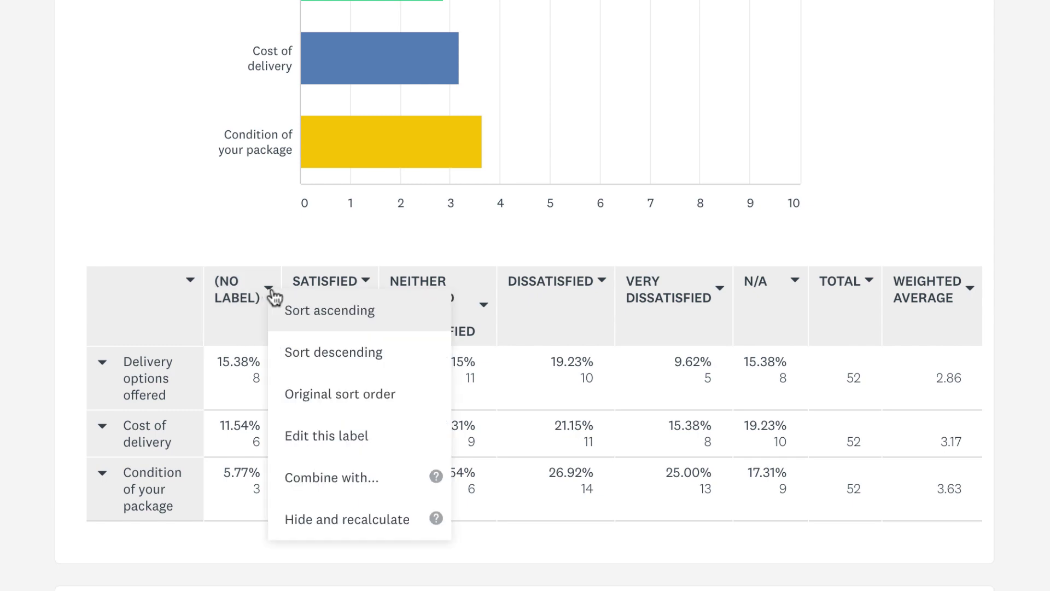
pyautogui.click(310, 436)
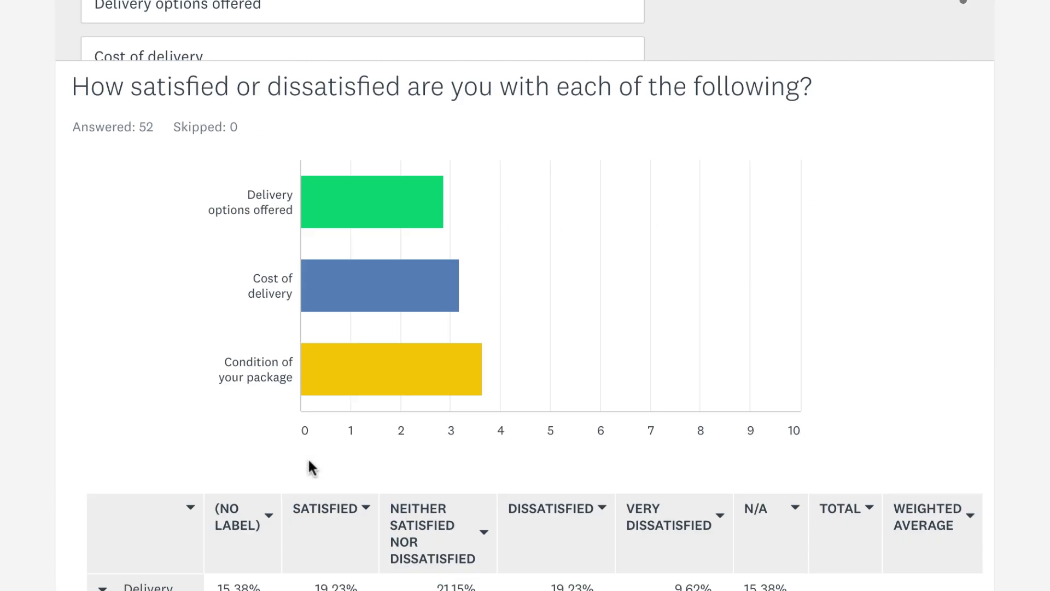
pyautogui.write('Very satisfied')
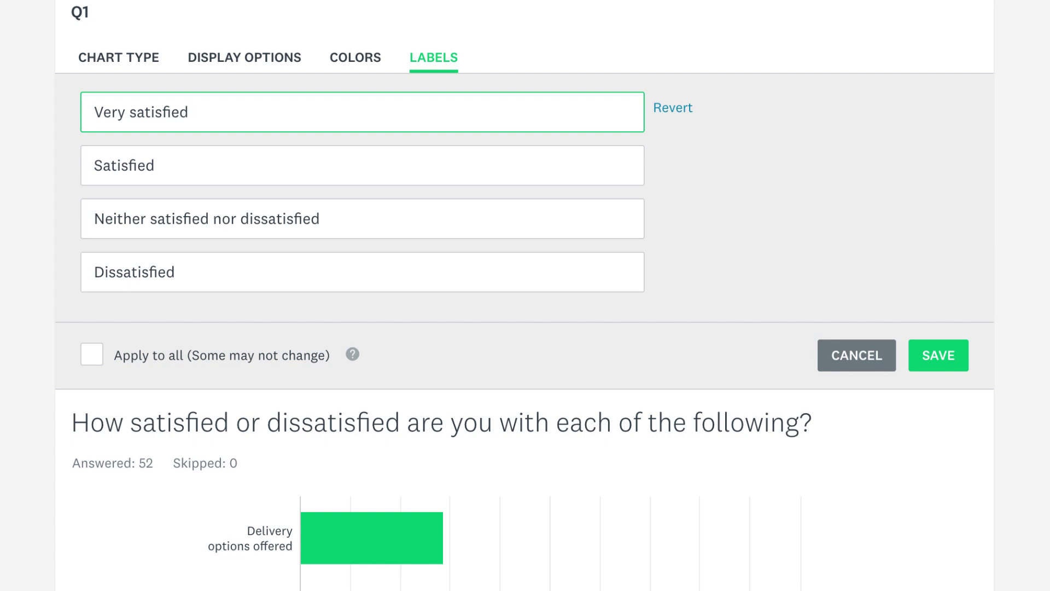
# Save the Very satisfied label, then hide the N/A column and recalculate the results.
pyautogui.click(937, 339)
pyautogui.scroll(-5, 940, 182)
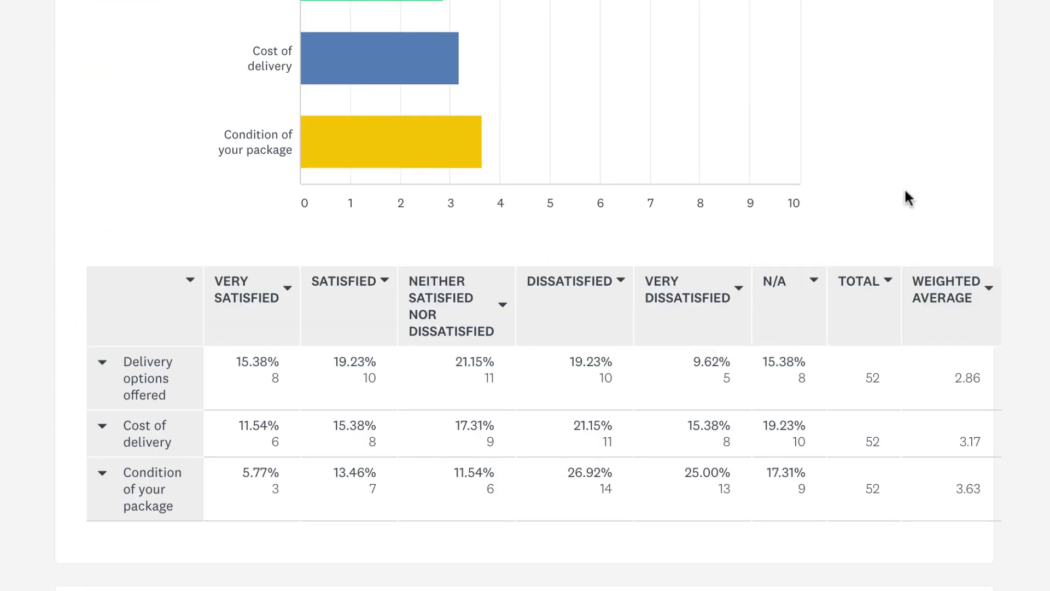
pyautogui.click(813, 282)
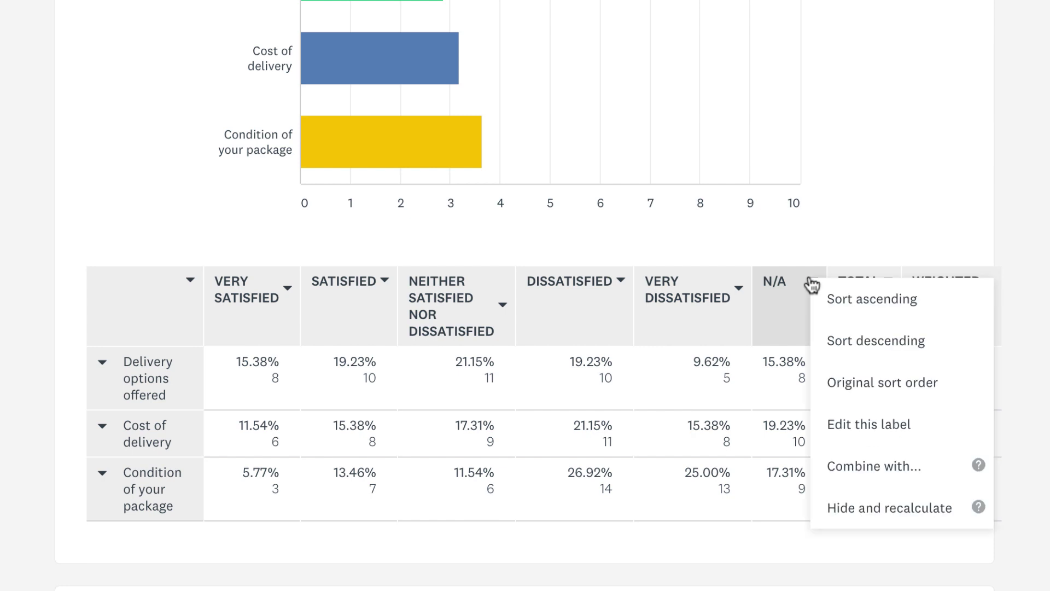
pyautogui.click(848, 501)
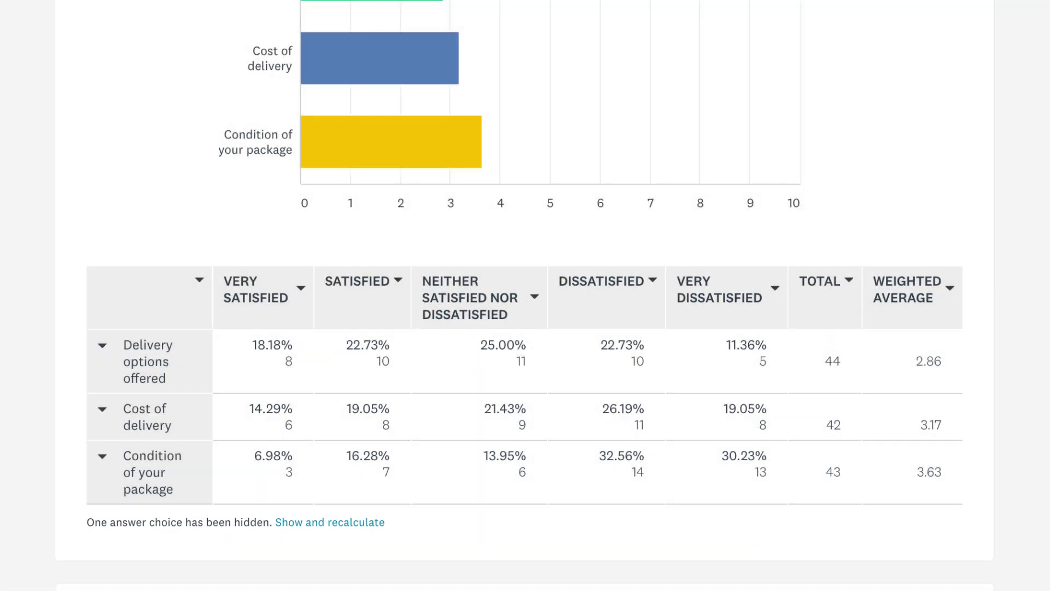
pyautogui.scroll(4, 525, 295)
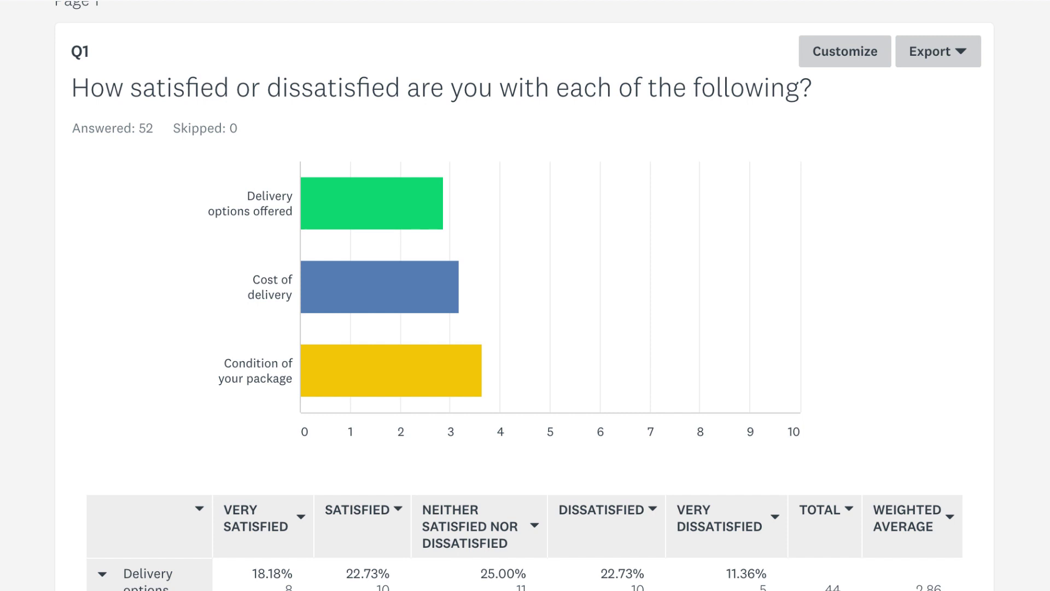
# Customize the Q1 chart: axis maximum 5, Distribution depth, and vertical column chart type.
pyautogui.click(873, 58)
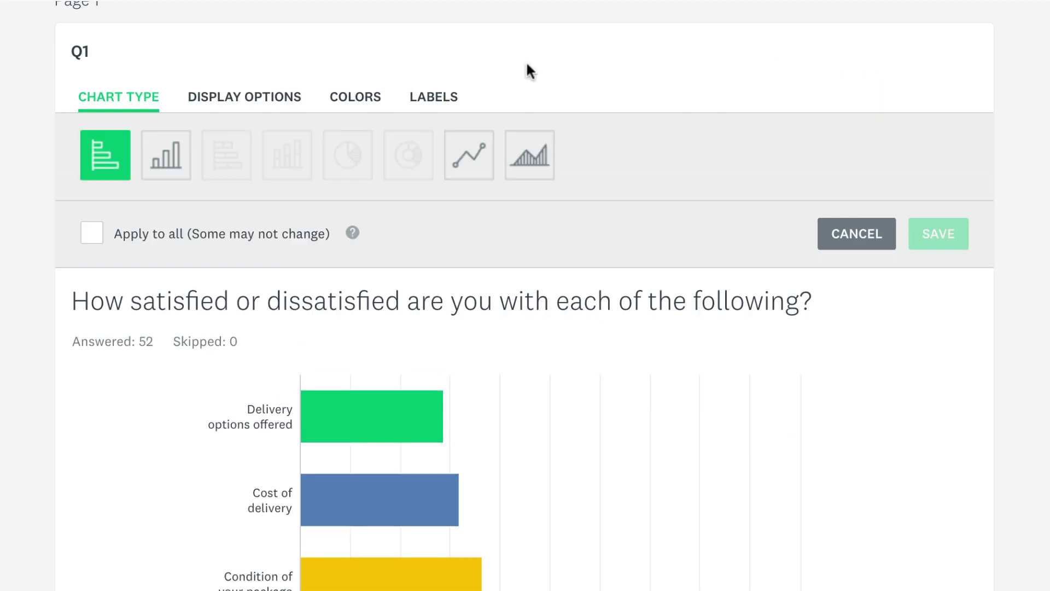
pyautogui.click(287, 104)
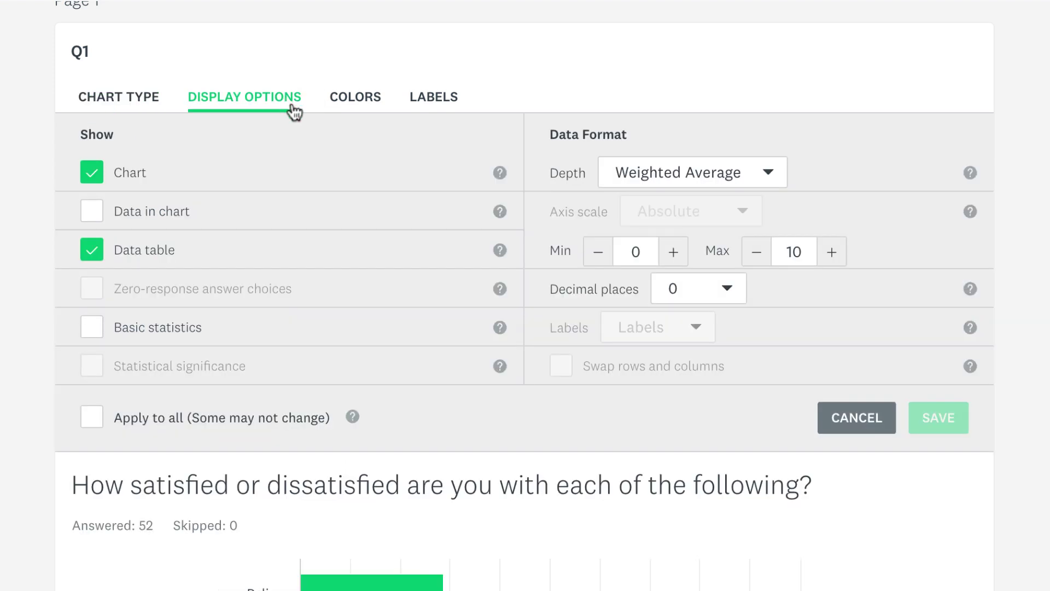
pyautogui.doubleClick(793, 251)
pyautogui.write('5')
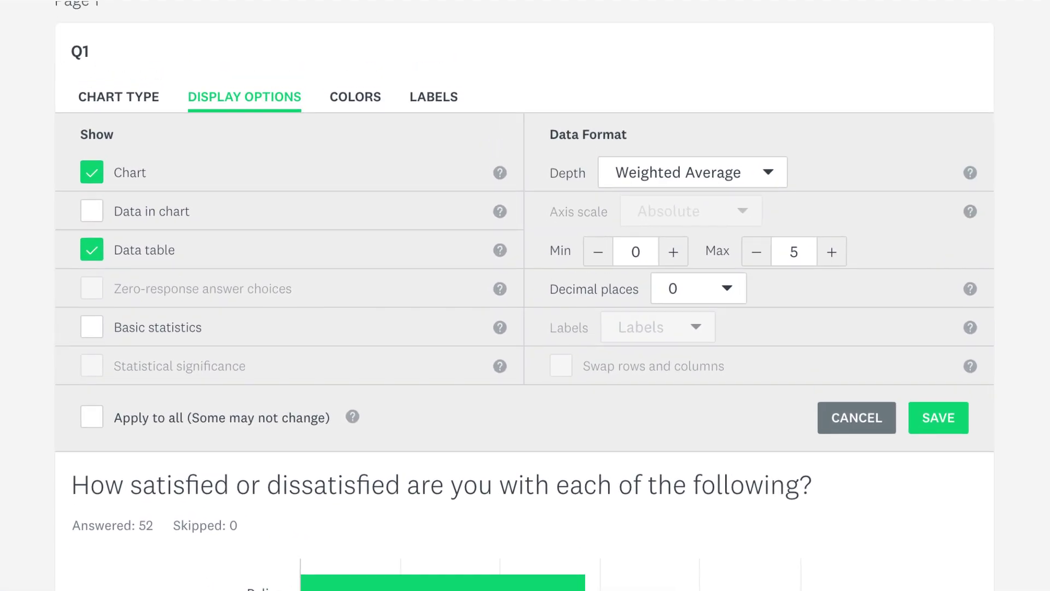
pyautogui.click(768, 173)
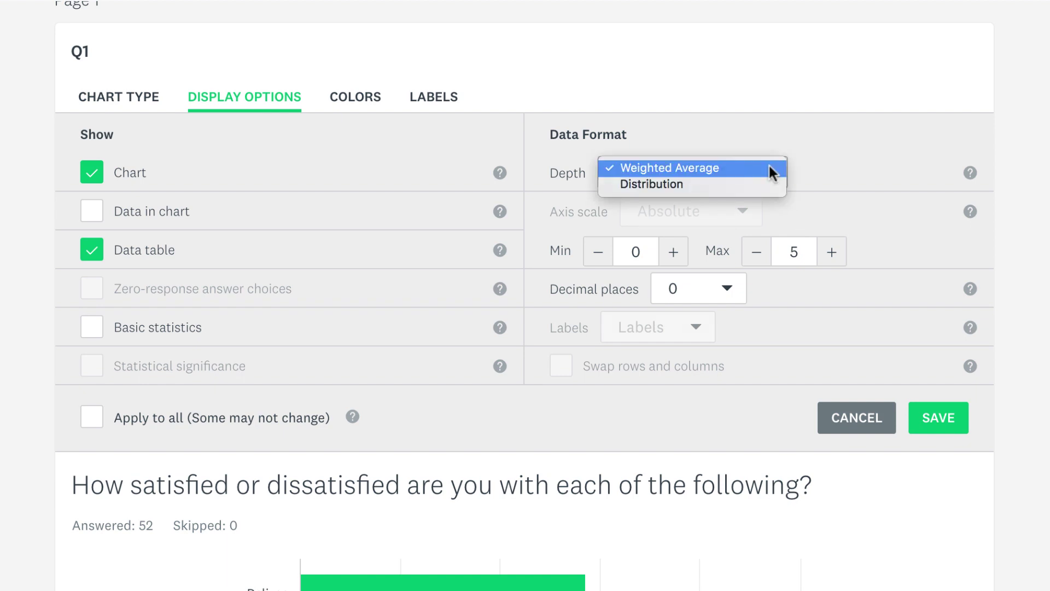
pyautogui.click(705, 193)
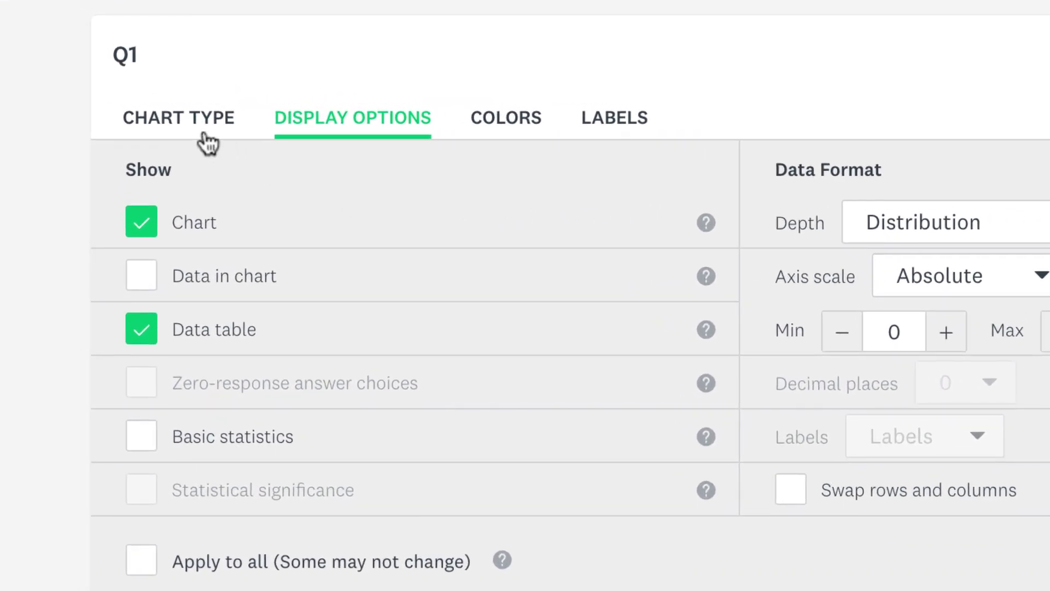
pyautogui.click(207, 145)
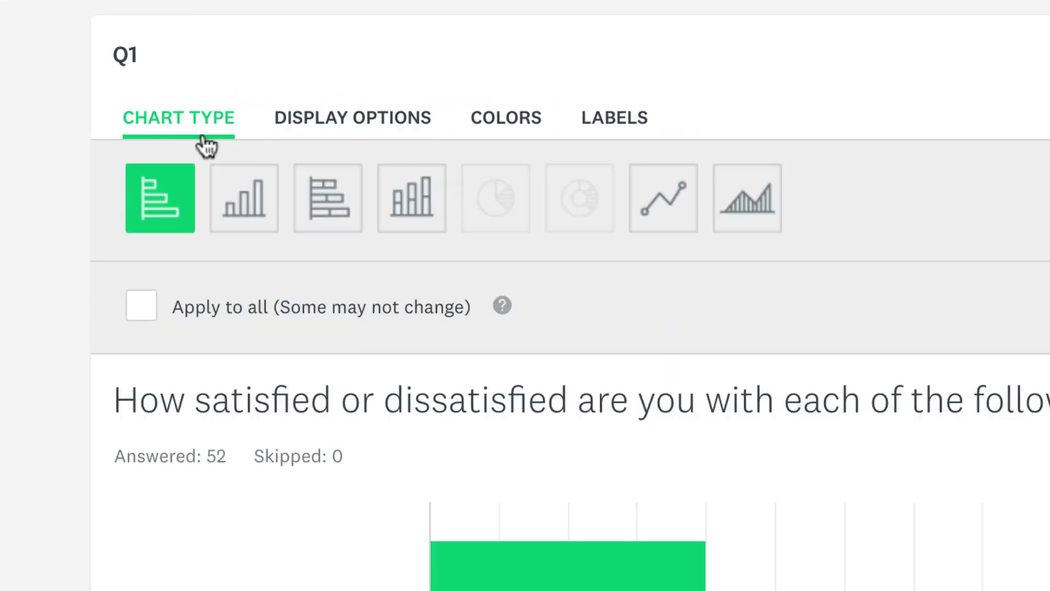
pyautogui.click(253, 205)
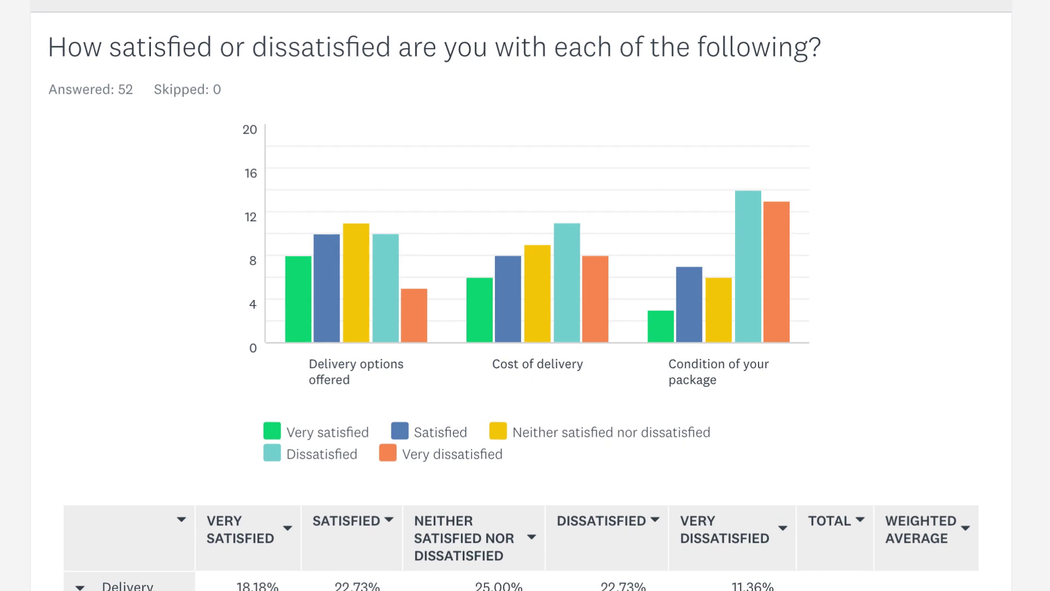